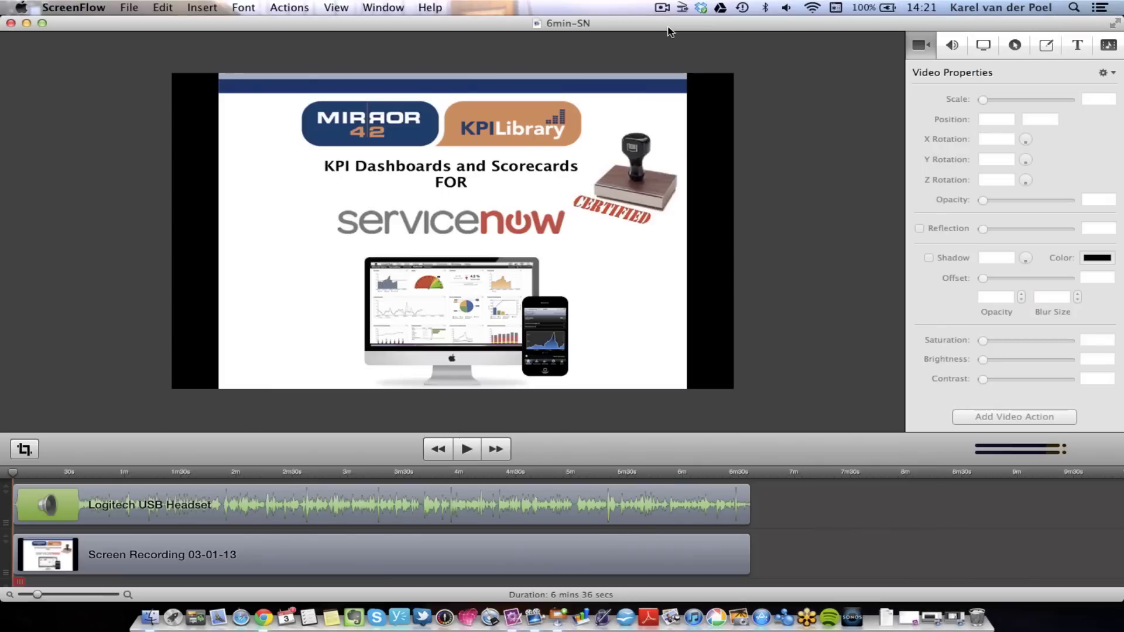
- Leave the slideshow and go to Mirror42 Scorecards in the ServiceNow browser tab
key("super+Tab")
key("super+Tab")
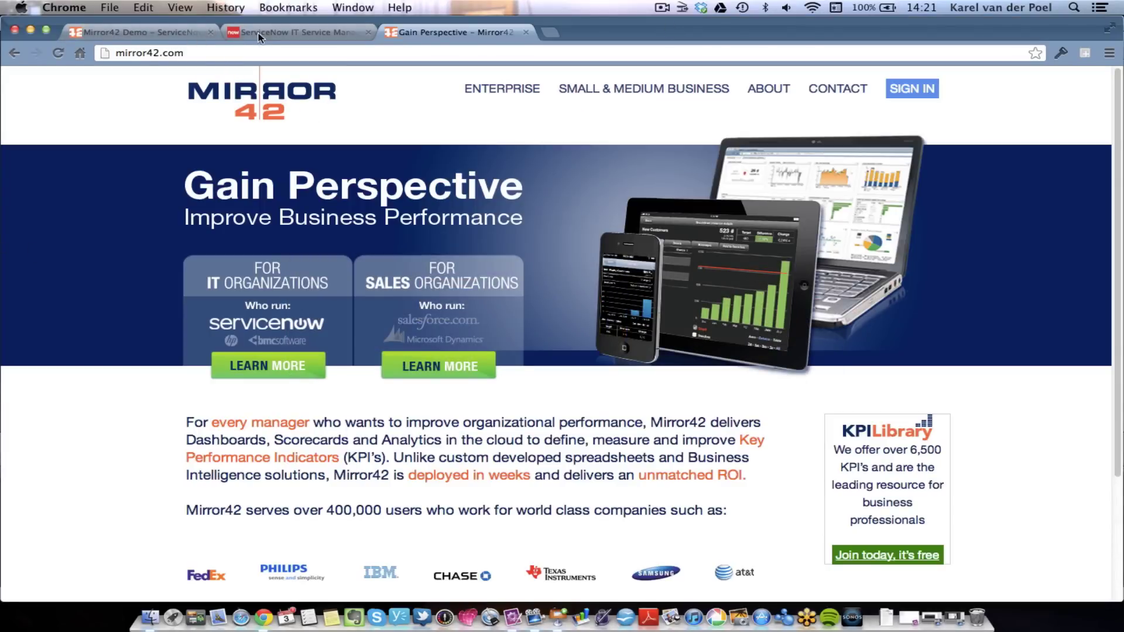
left_click(290, 32)
left_click(53, 164)
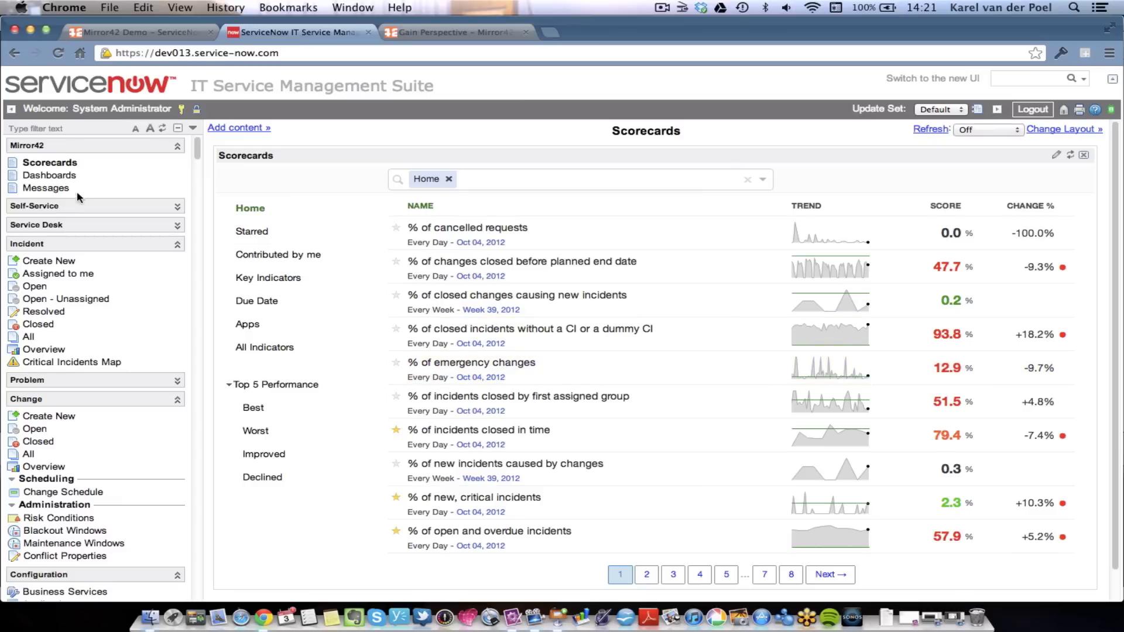
- On the Mirror42 Dashboards page, switch to the Incident Management dashboard
left_click(49, 176)
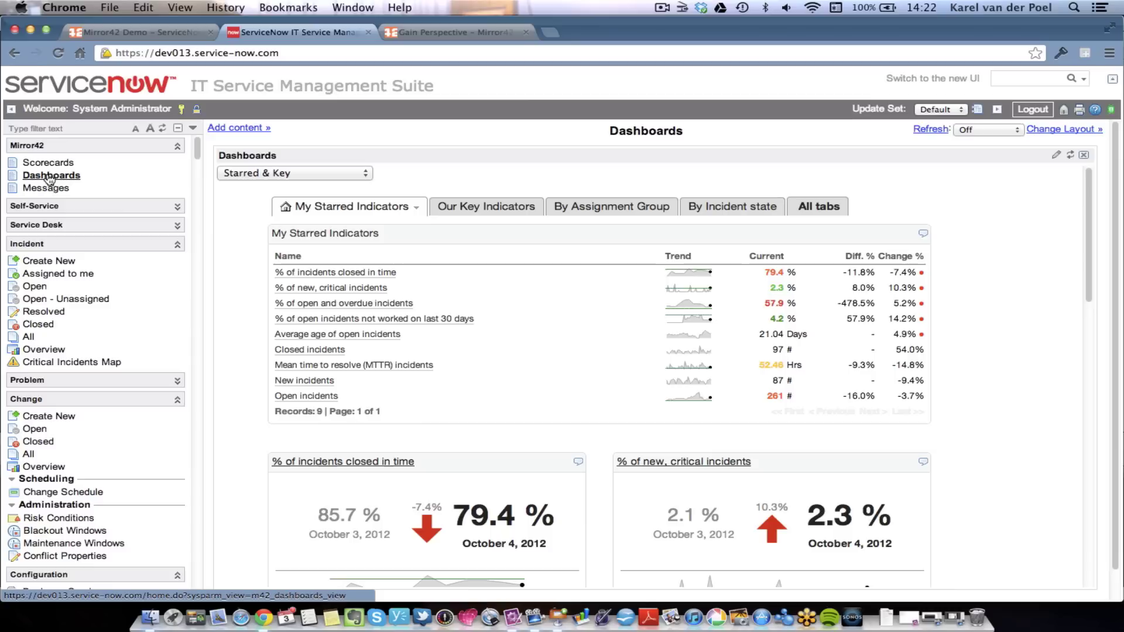
left_click(261, 175)
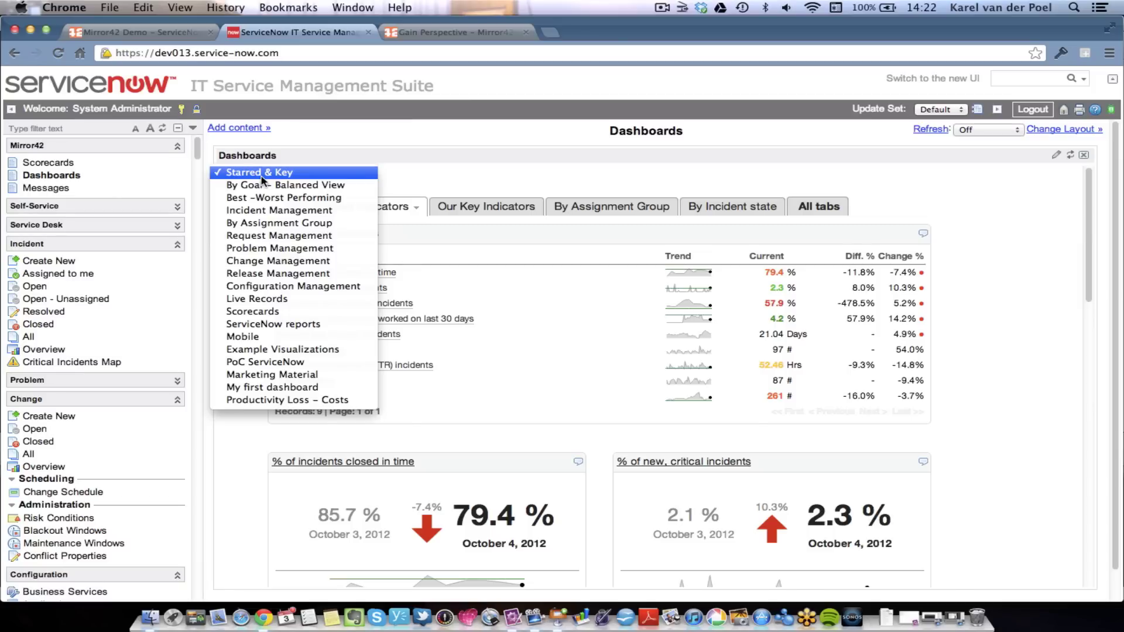
left_click(245, 216)
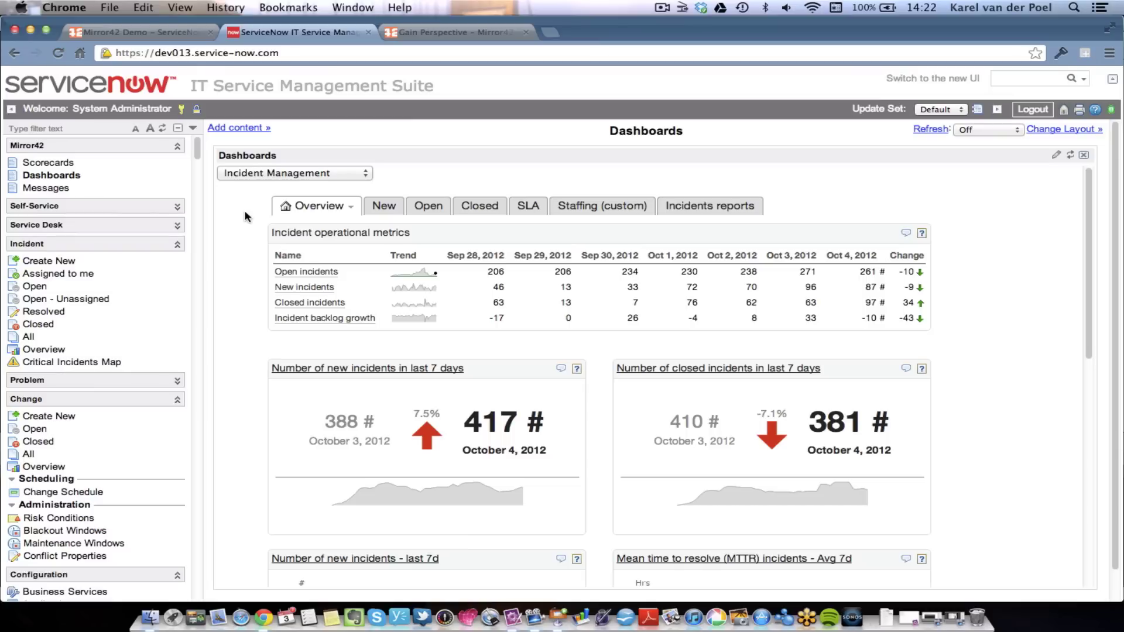
- Chart Open incidents as one-month bars, with a trend line and Target set to Yes
left_click(307, 273)
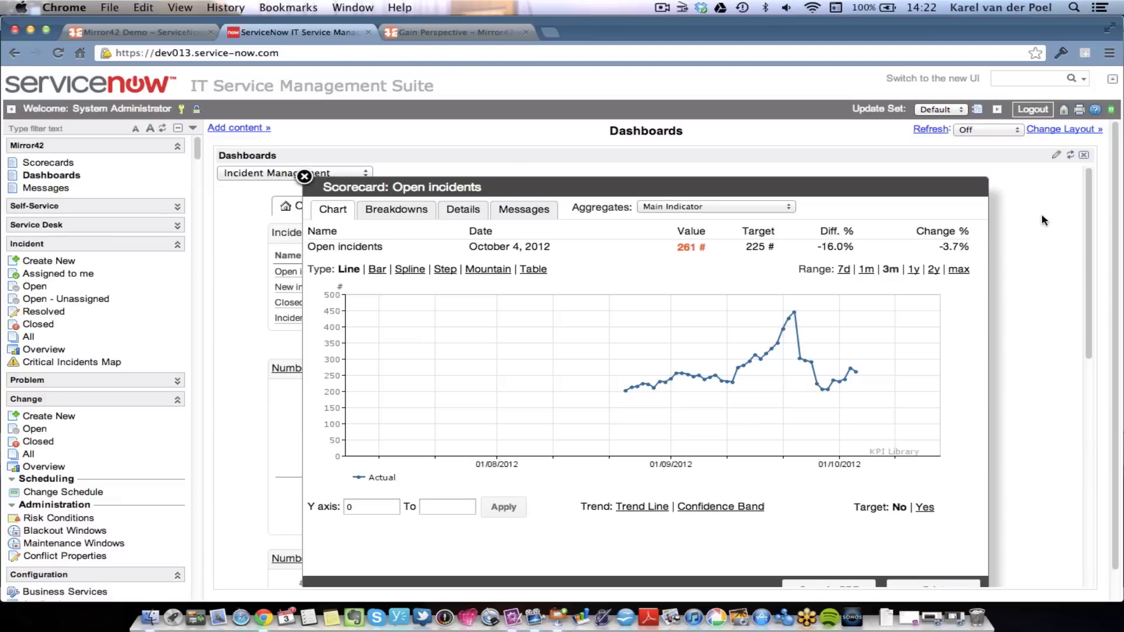
left_click(379, 273)
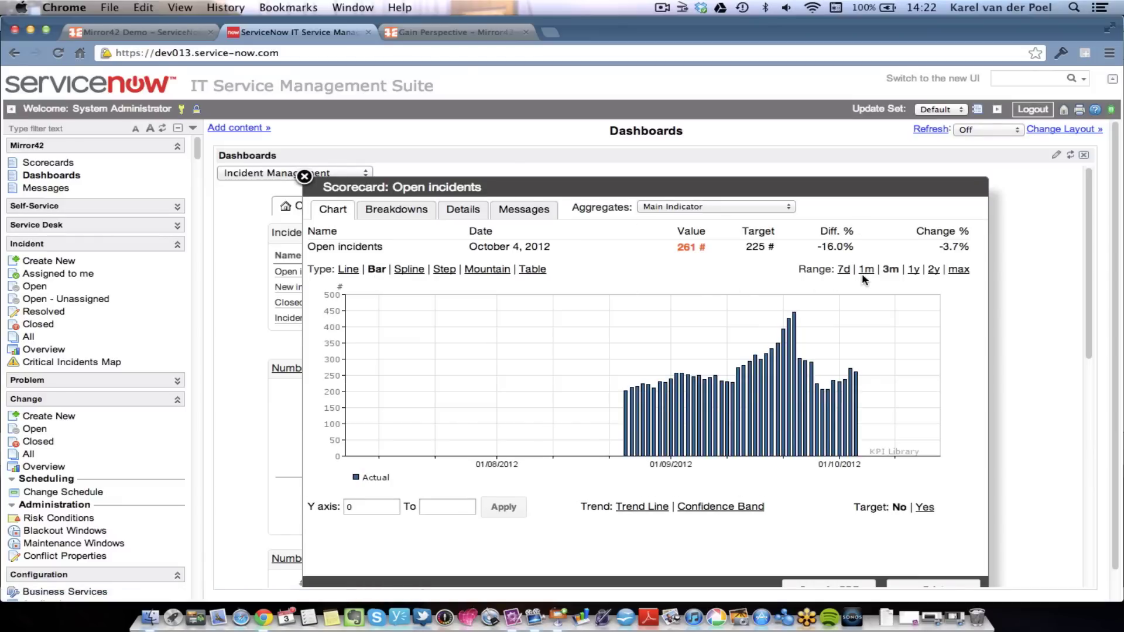
left_click(844, 270)
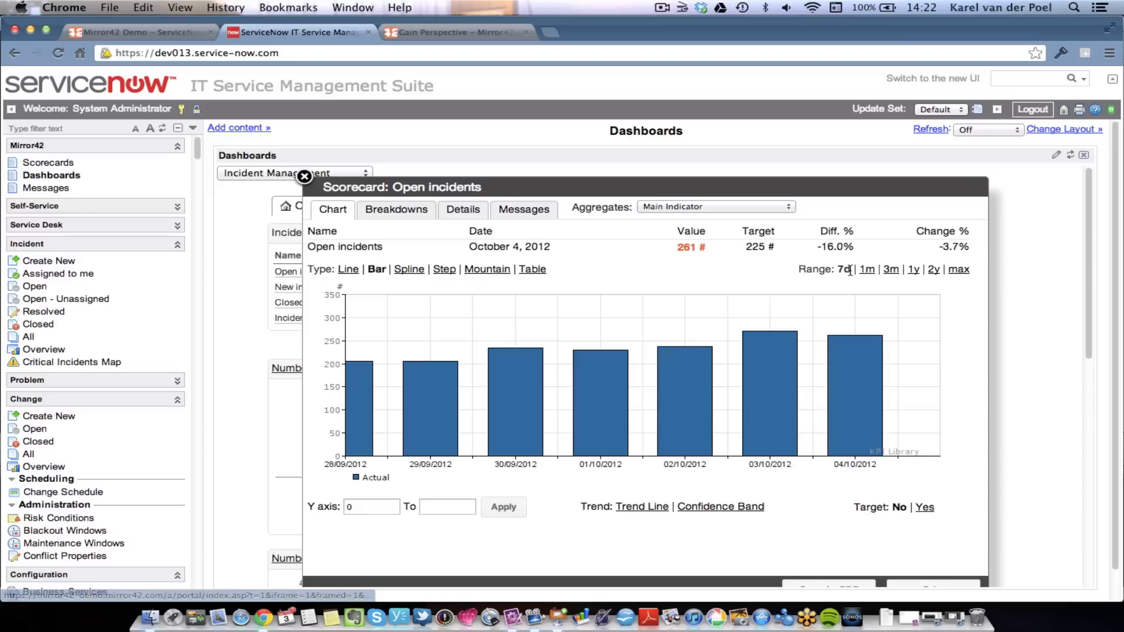
left_click(869, 272)
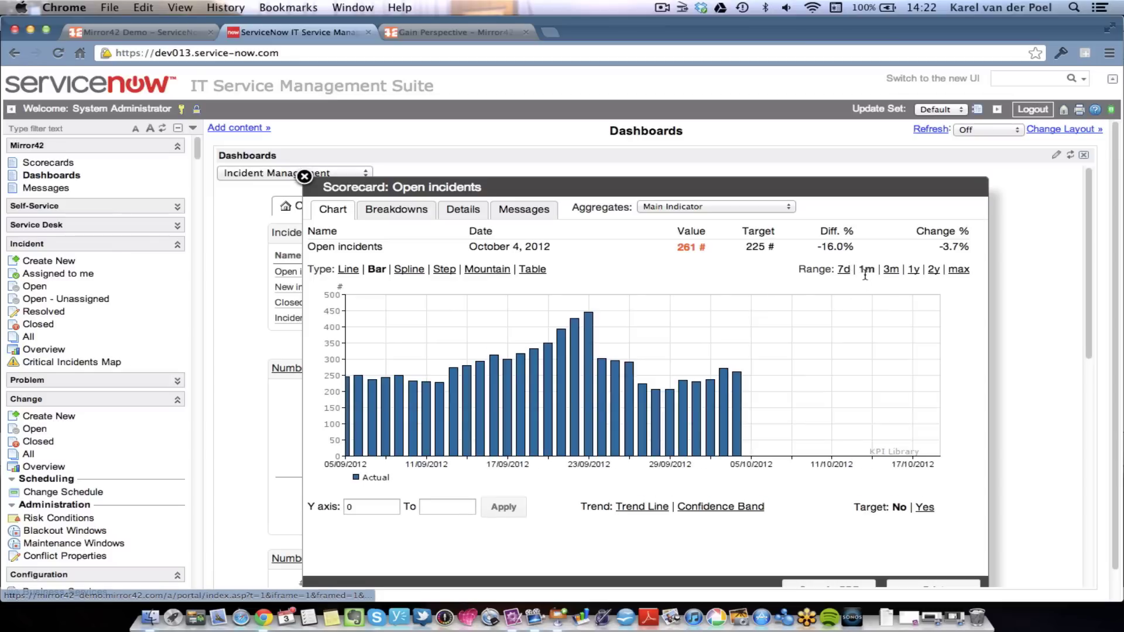
left_click(649, 508)
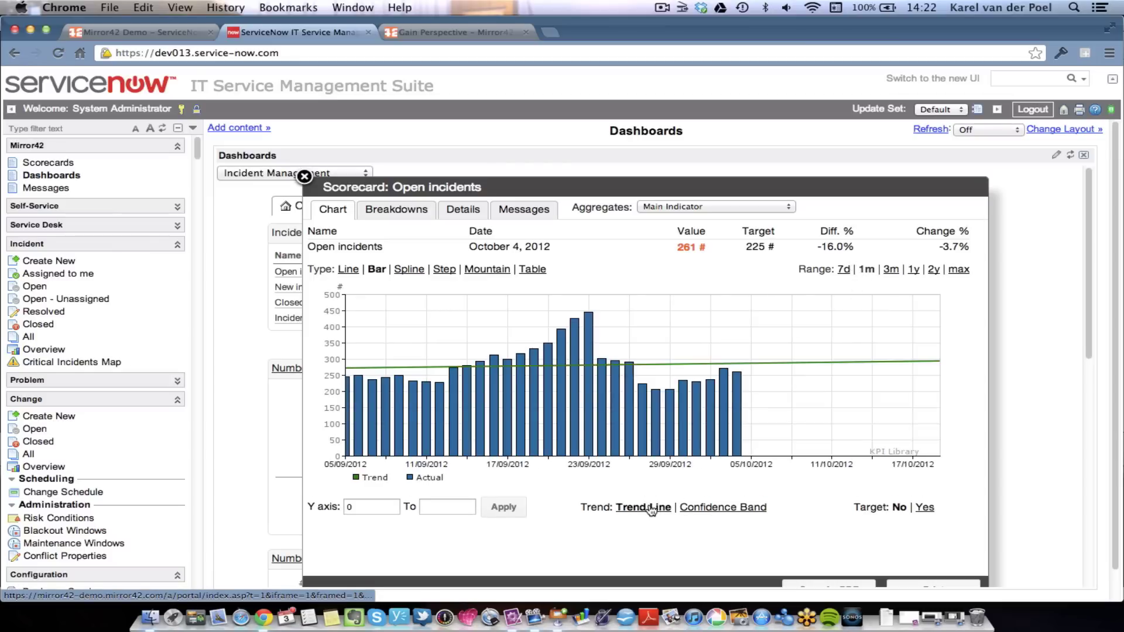
left_click(926, 508)
- View Open incidents breakdowns with 30 days running AVERAGE, then return to Main Indicator
left_click(409, 216)
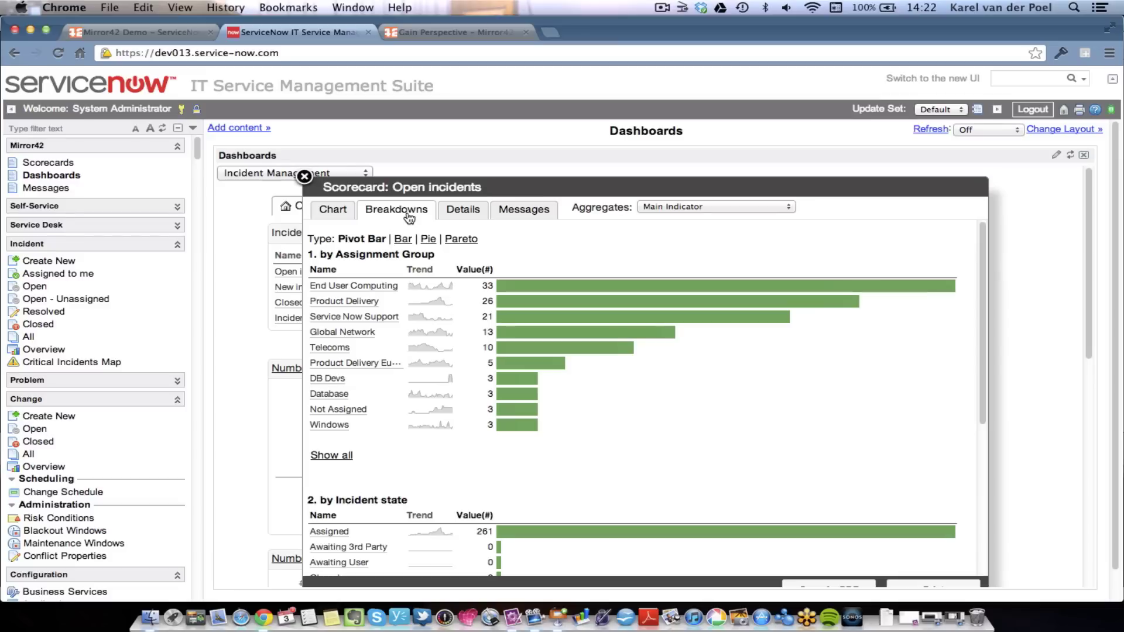
left_click(752, 208)
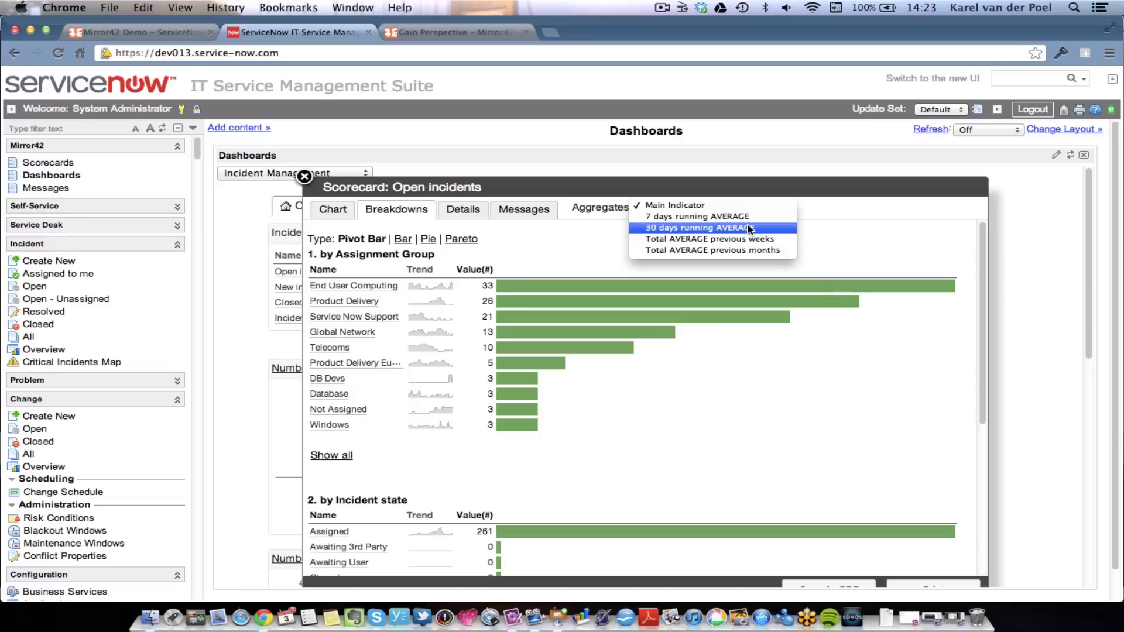
left_click(749, 229)
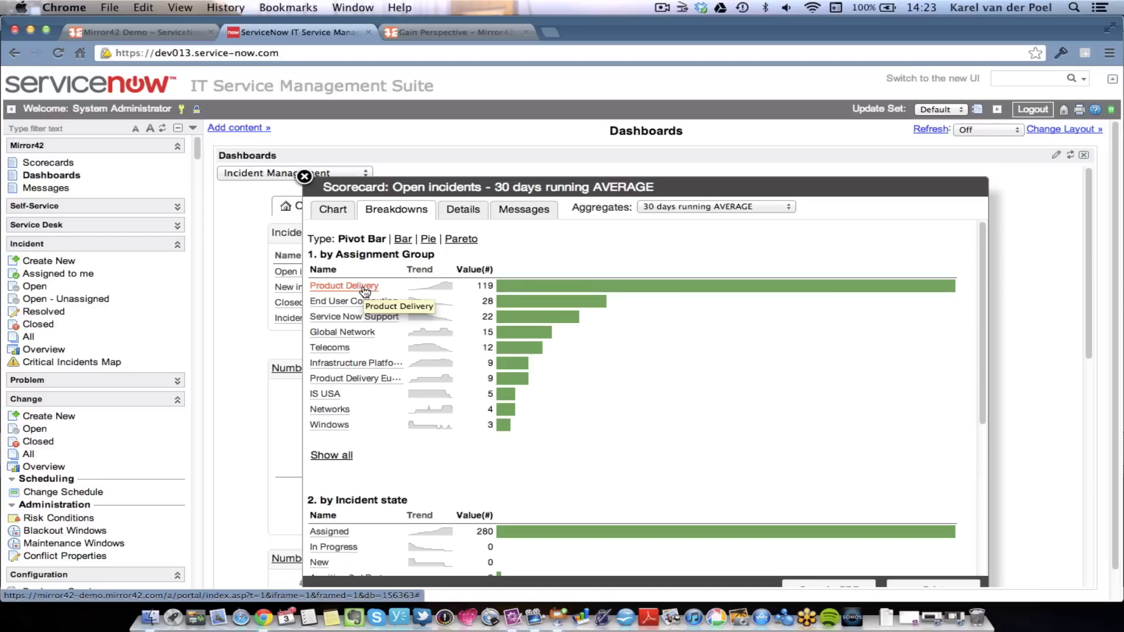
left_click(756, 208)
left_click(756, 188)
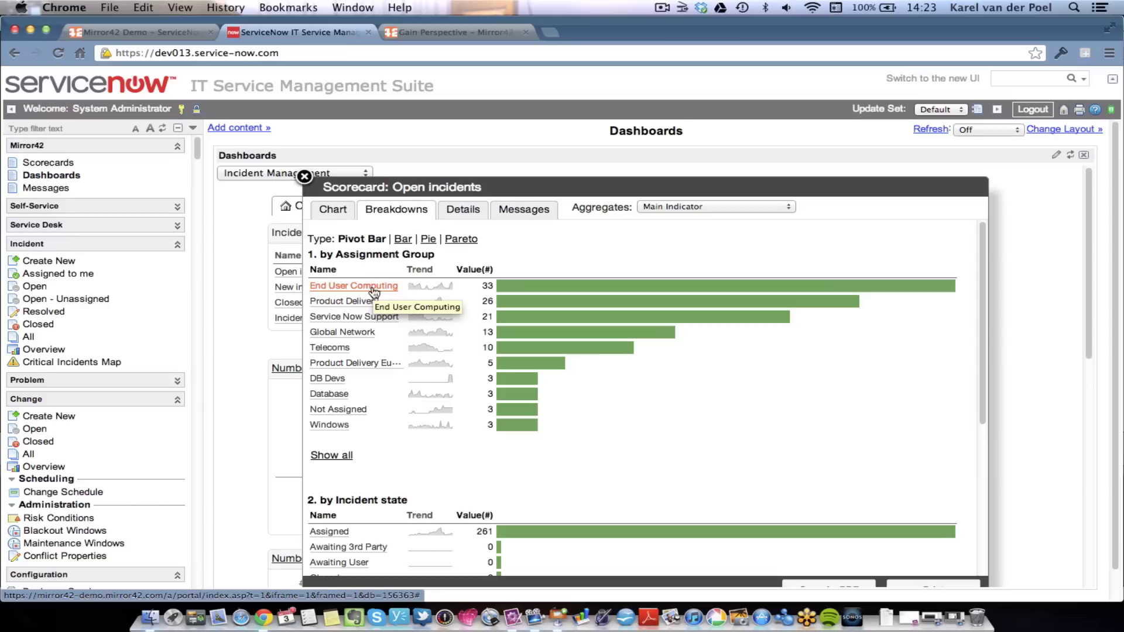
- Close the Open incidents scorecard and switch to the Staffing (custom) dashboard tab
left_click(304, 176)
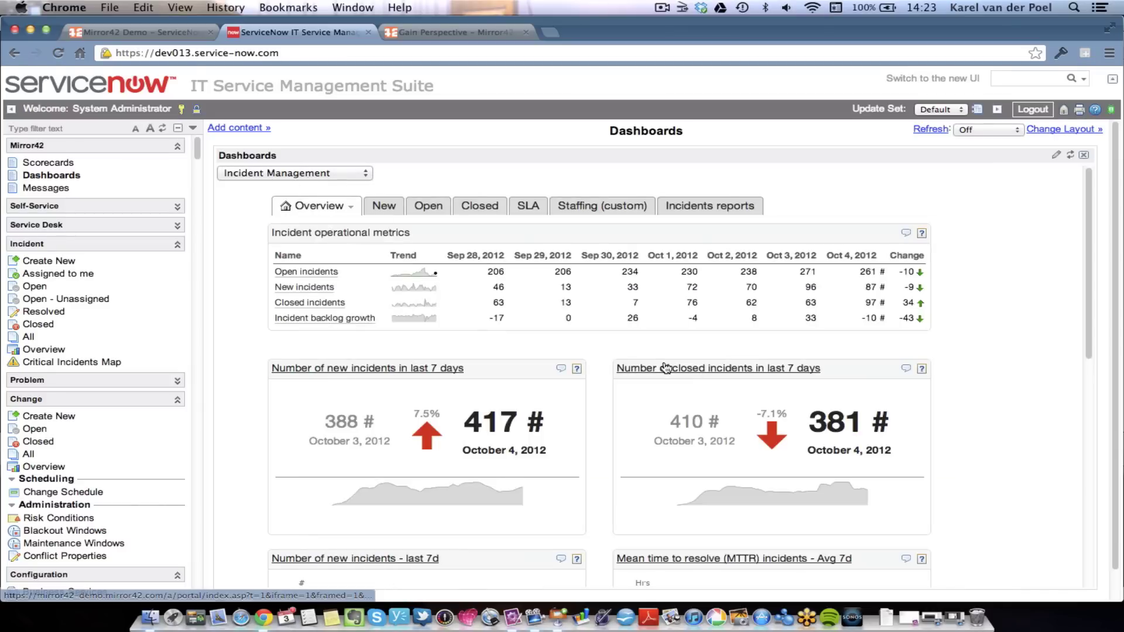
left_click(609, 206)
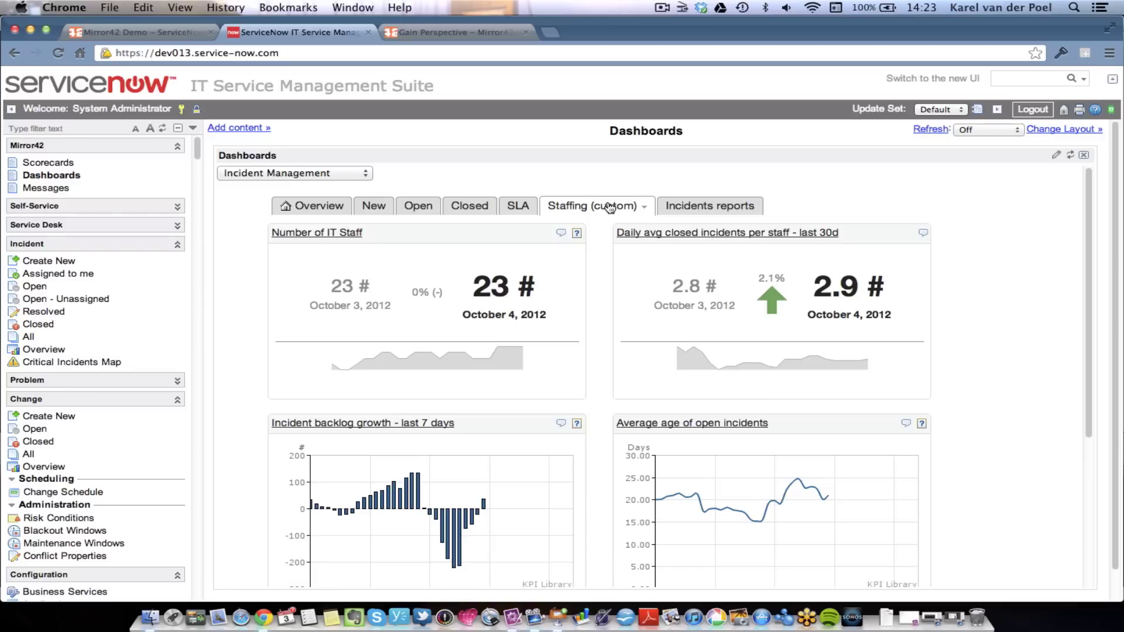
left_click(351, 172)
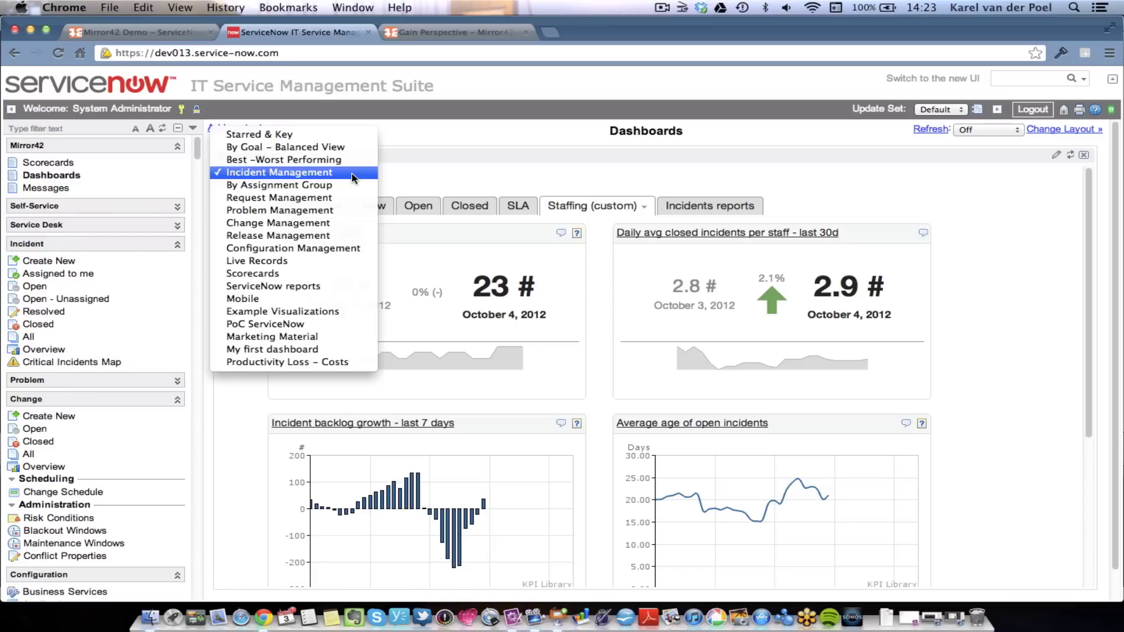
- Choose Mobile from the dashboard list to see the iPhone app screens
left_click(346, 301)
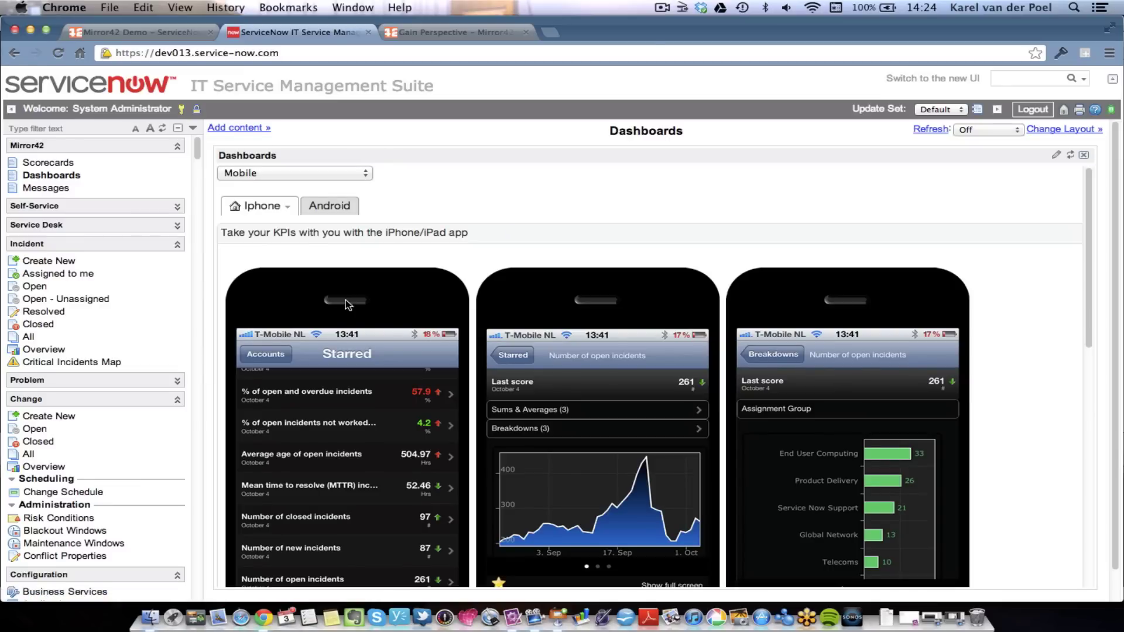
scroll(361, 297, "down", 2)
scroll(360, 297, "down", 3)
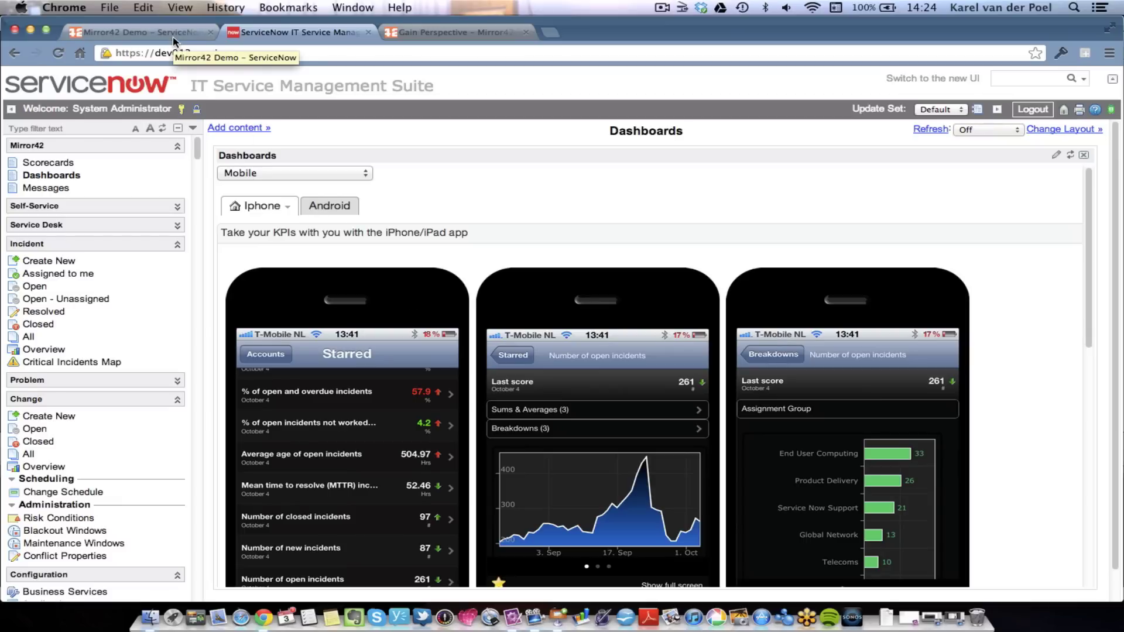
- Go to the Gain Perspective – Mirror42 tab and open its CONTACT page
left_click(450, 35)
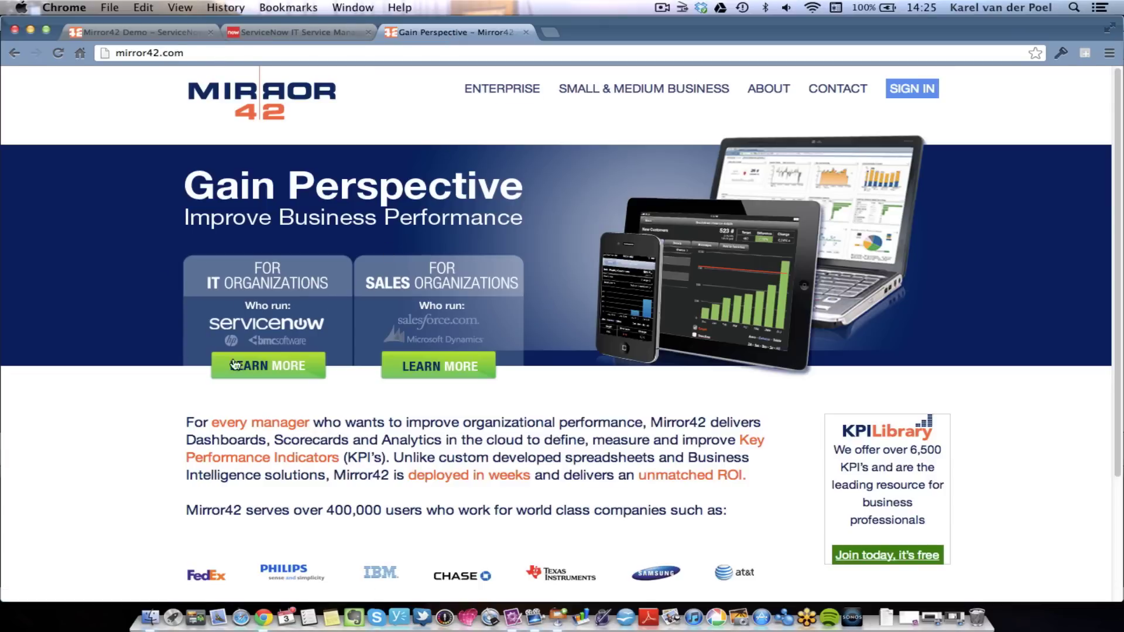
left_click(828, 92)
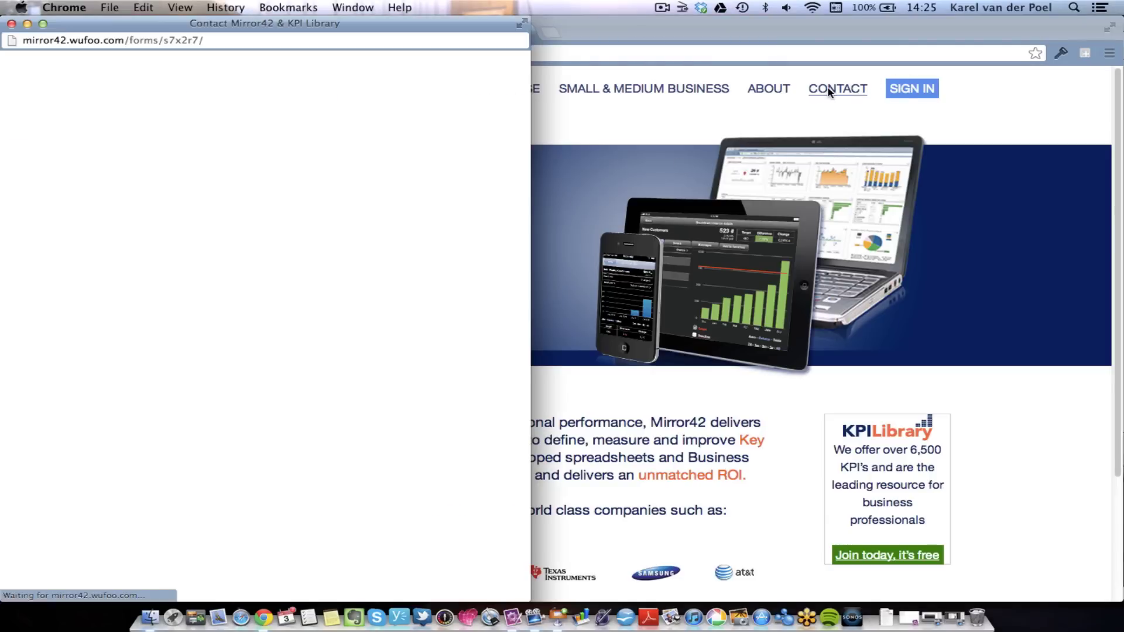